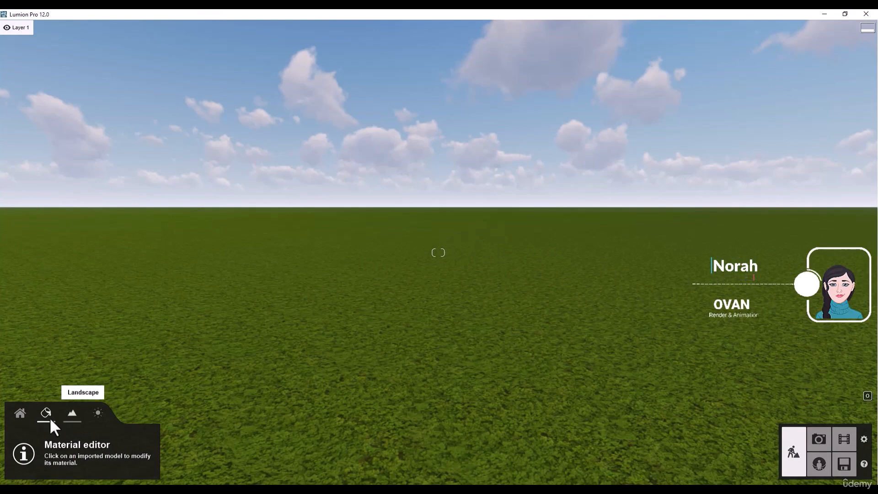
- Raise a tall, steep hill on the flat grass landscape with the terrain Height tools
left_click(71, 418)
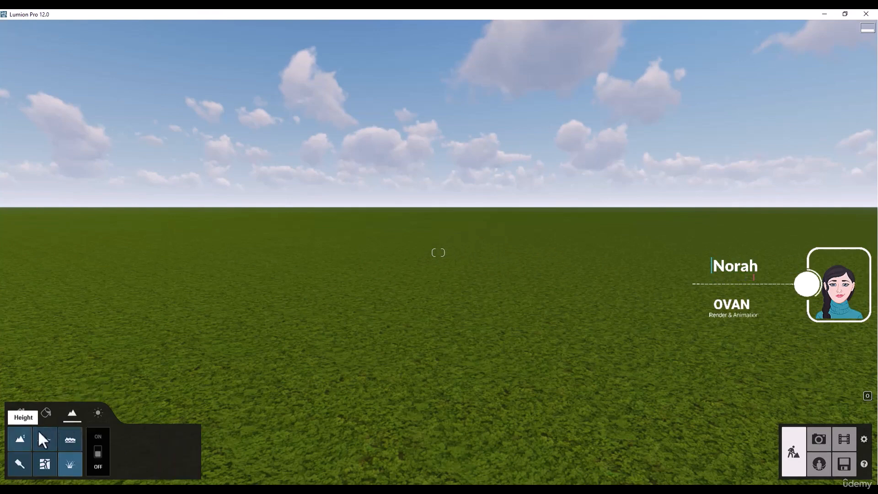
left_click(19, 440)
left_click(108, 453)
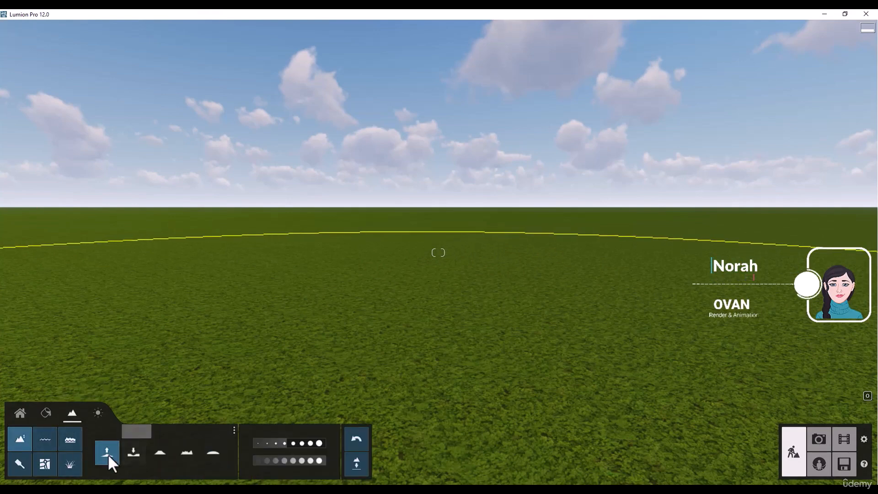
left_click_drag(465, 305, 648, 275)
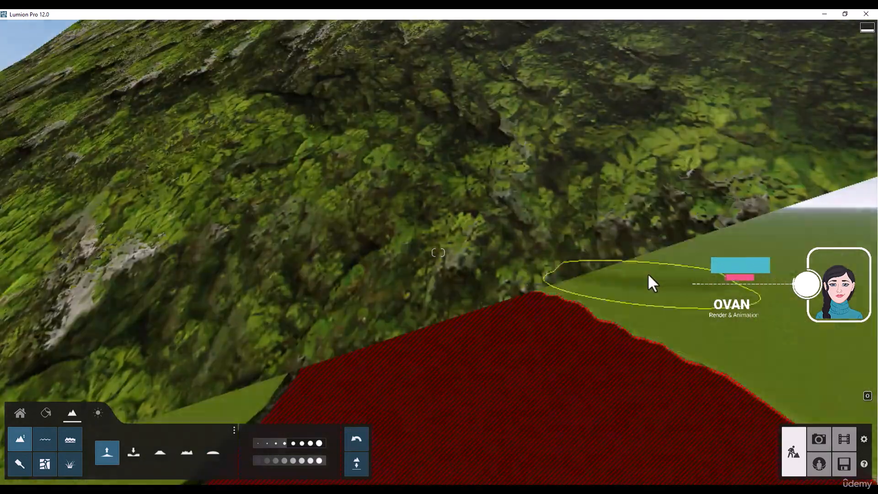
key("s")
key("a")
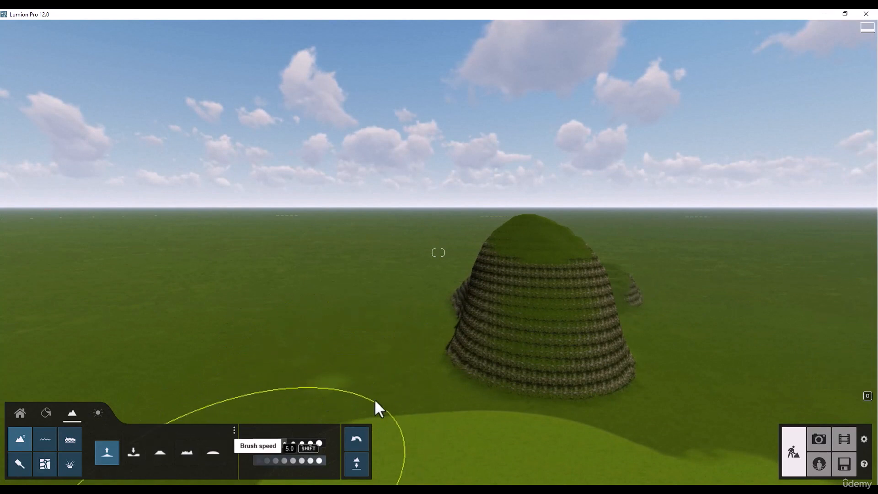
- Adjust the terrain brush to a larger size and raise broad hills in front of and beside the first one
mouse_move(279, 441)
left_mouse_down()
mouse_move(305, 441)
mouse_move(265, 457)
left_mouse_up()
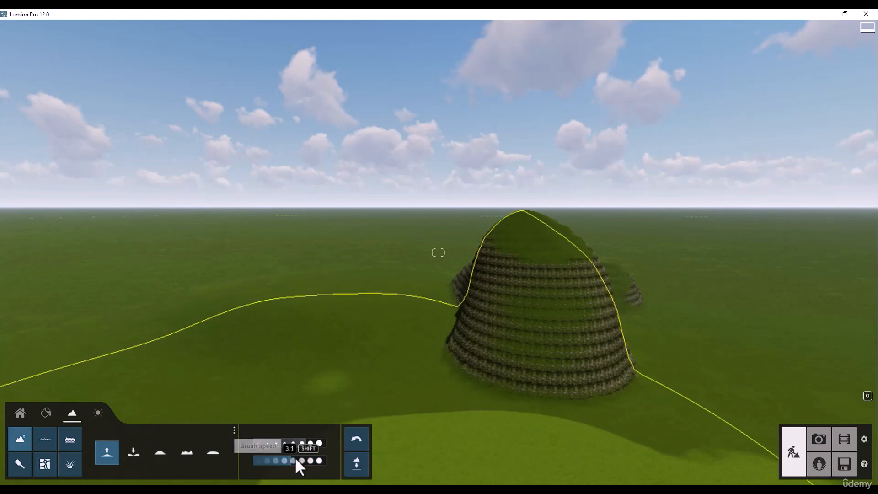
left_click_drag(546, 269, 531, 277)
scroll(531, 277, "down", 5)
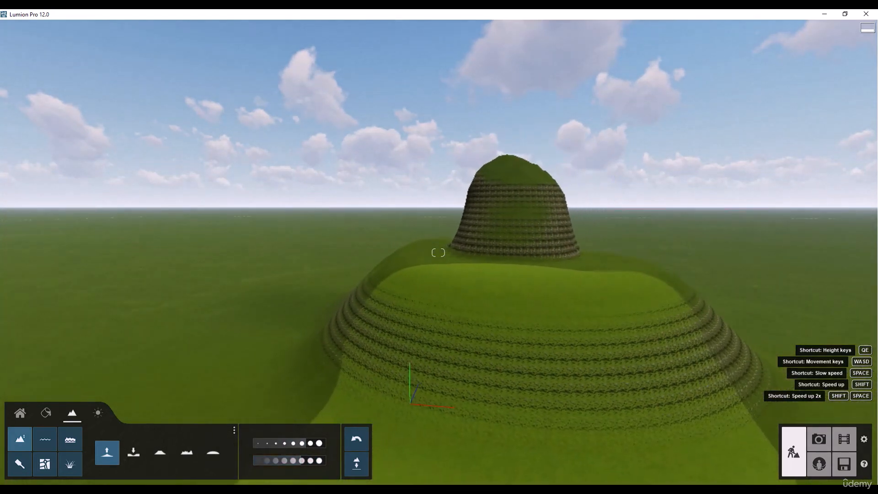
right_click_drag(430, 297, 474, 322)
key("a")
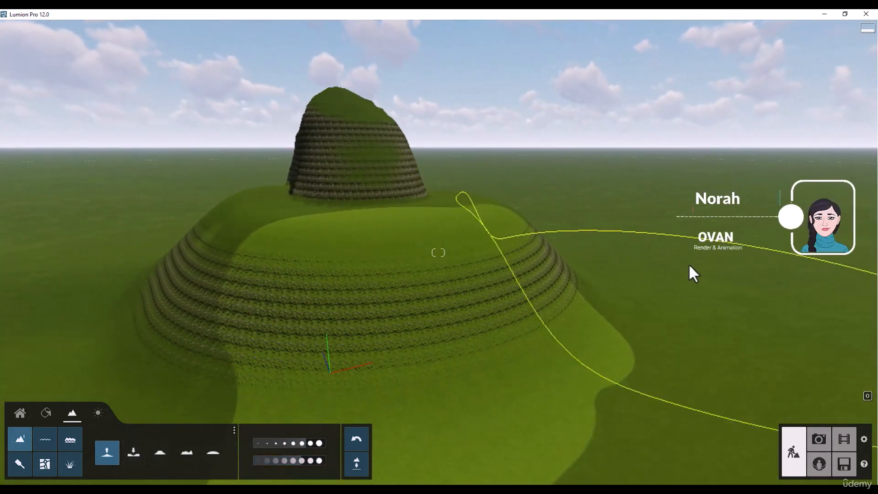
left_click(709, 259)
- Lower the terrain beside the hills to carve a wide pit
left_click(135, 450)
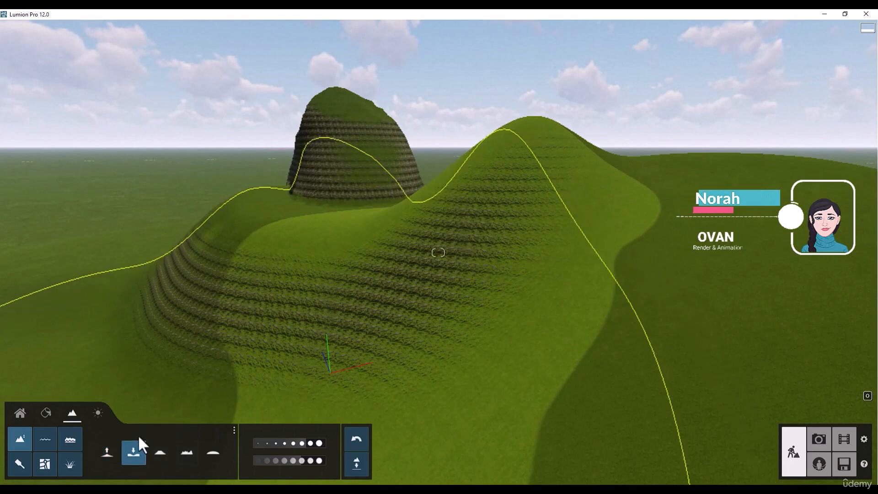
left_click_drag(178, 282, 117, 314)
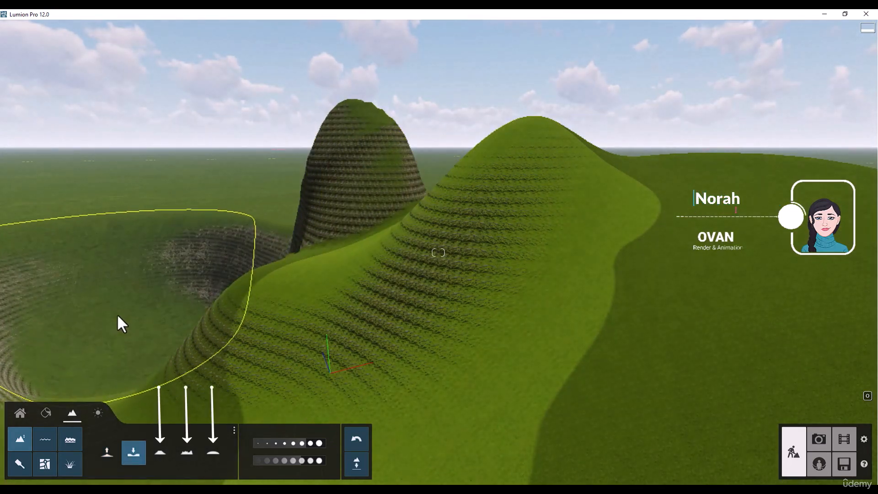
scroll(120, 320, "down", 5)
- Level the hills in front into a broad, flat-topped plateau with the Flatten brush
left_click(160, 453)
mouse_move(366, 338)
left_mouse_down()
mouse_move(564, 239)
mouse_move(407, 240)
mouse_move(375, 292)
left_mouse_up()
mouse_move(485, 293)
left_mouse_down()
mouse_move(514, 246)
mouse_move(344, 264)
left_mouse_up()
- Roughen the plateau into jagged peaks with the Jitter brush, and soften them into rounded hills with the Smooth brush
left_click(187, 452)
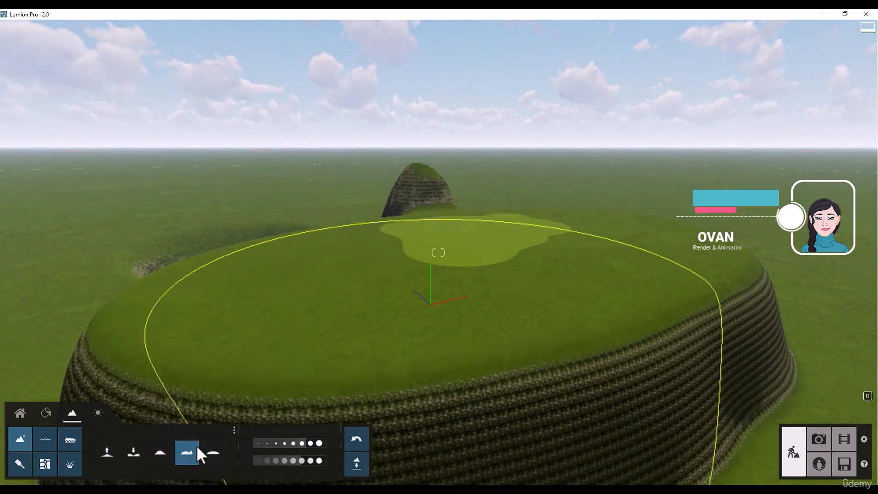
mouse_move(569, 231)
left_mouse_down()
mouse_move(608, 238)
mouse_move(391, 270)
mouse_move(320, 348)
left_mouse_up()
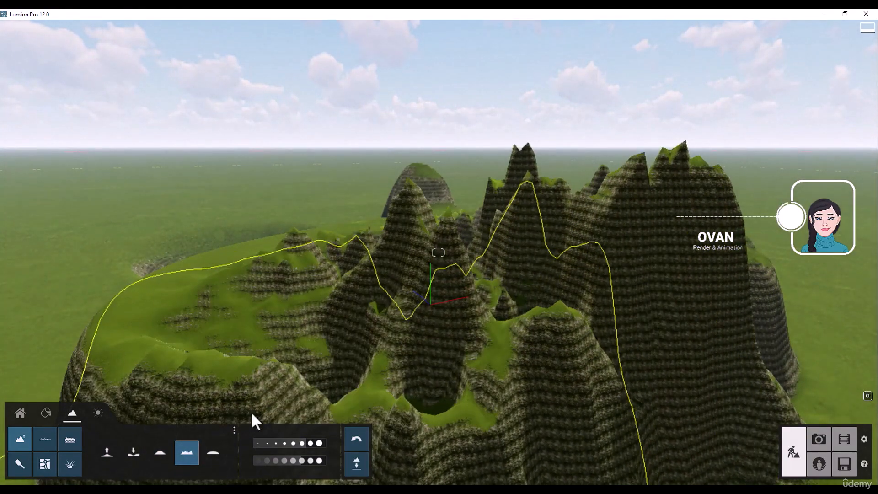
left_click(219, 447)
mouse_move(331, 290)
left_mouse_down()
mouse_move(570, 276)
mouse_move(578, 247)
mouse_move(371, 326)
left_mouse_up()
key("s")
key("a")
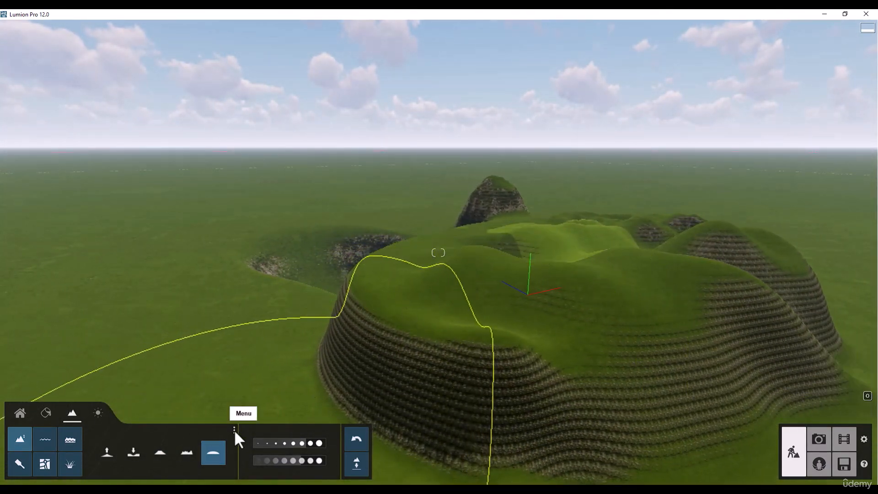
- Save the landscape map to the Desktop as a DDS file named land
left_click(234, 430)
left_click(263, 430)
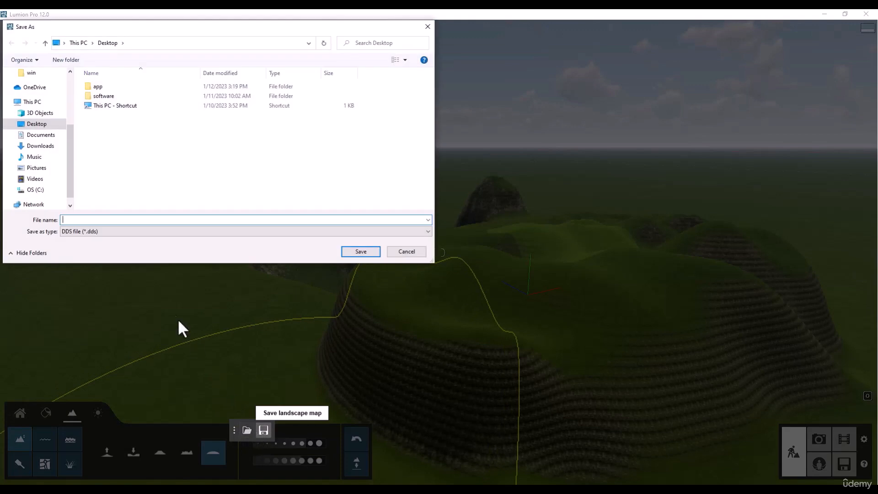
type("land")
key("Return")
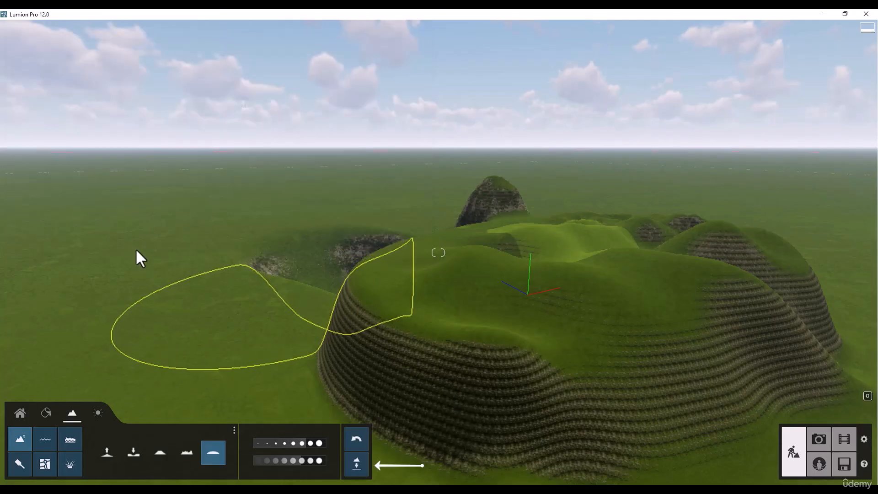
- Flatten the whole landscape and restore the sculpted terrain by loading the land.dds landscape map
left_click(357, 466)
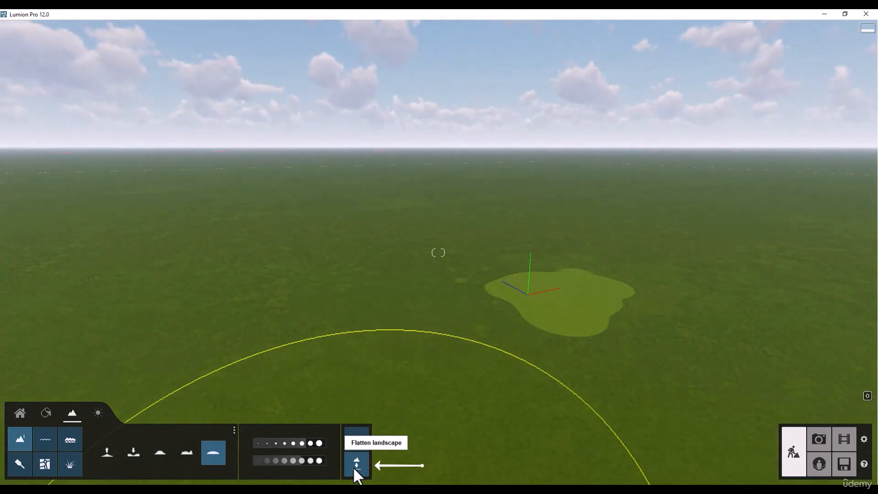
left_click(234, 430)
left_click(247, 430)
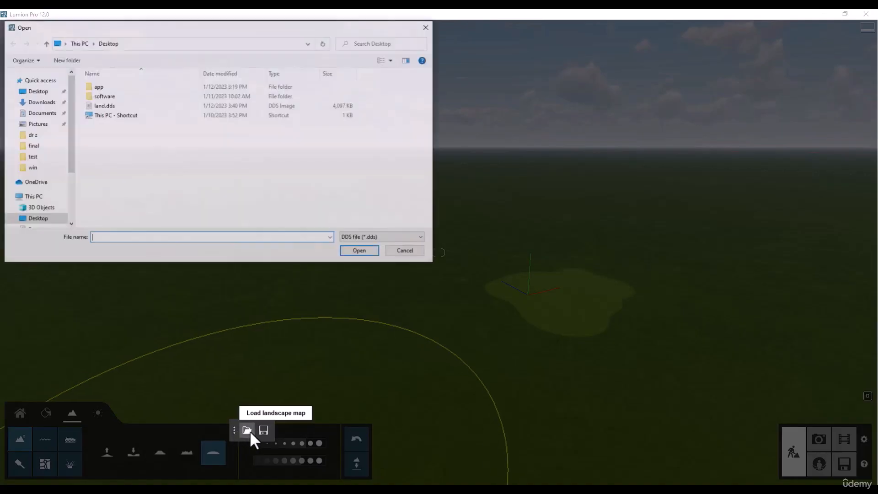
double_click(115, 107)
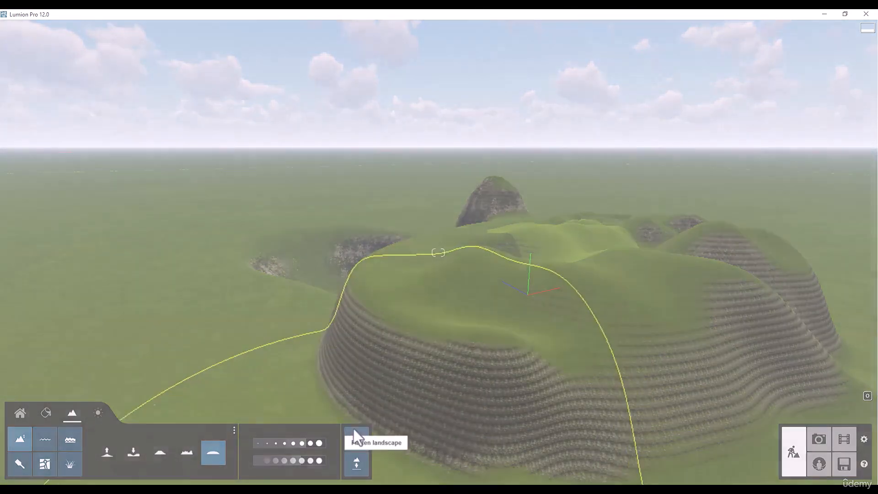
- Flatten the loaded landscape
left_click(356, 466)
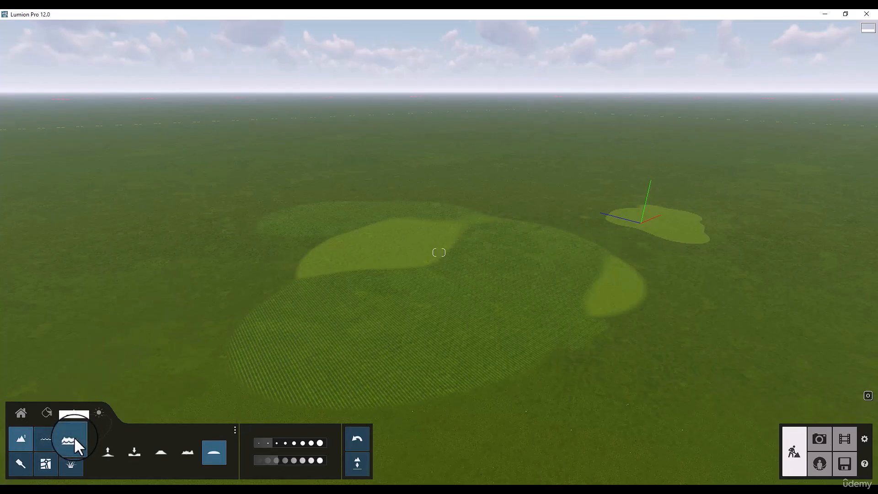
- Place a water surface with the first water type on the grass and stretch it into a large lake
left_click(49, 438)
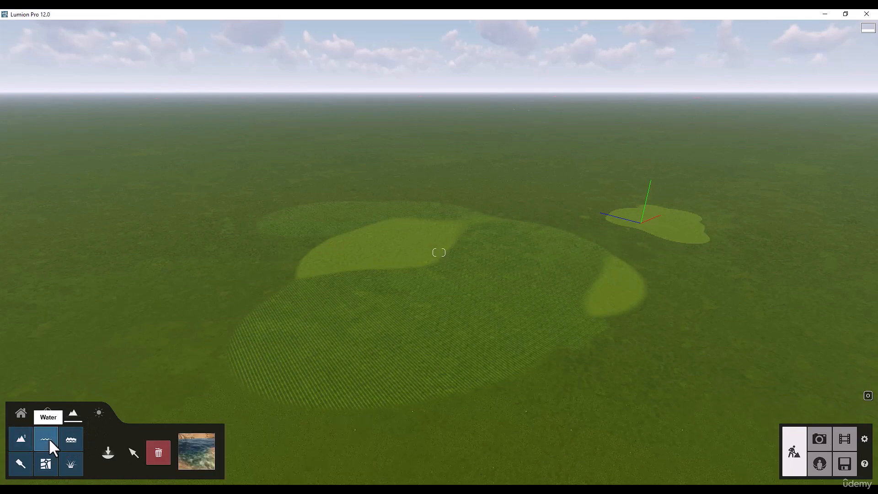
left_click(187, 445)
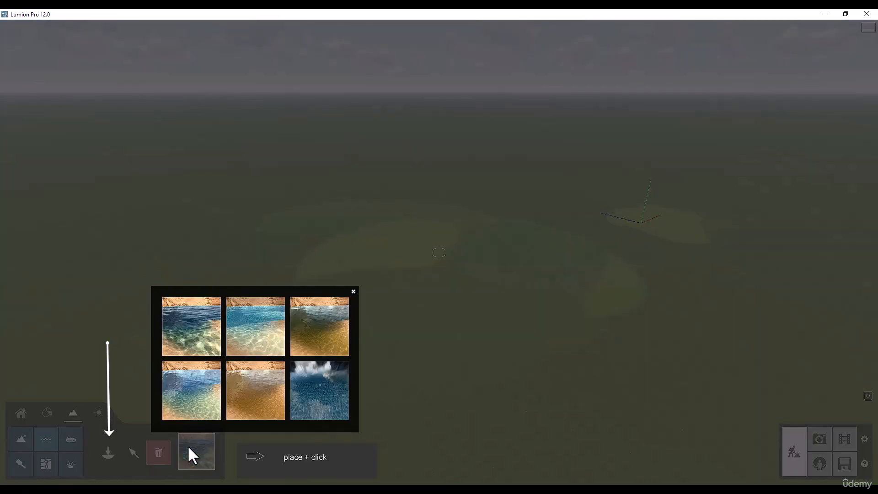
left_click(192, 327)
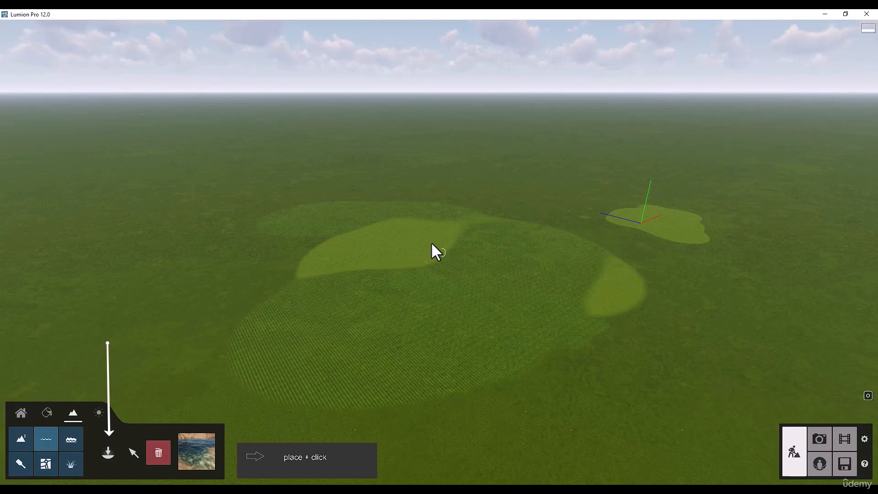
left_click(109, 452)
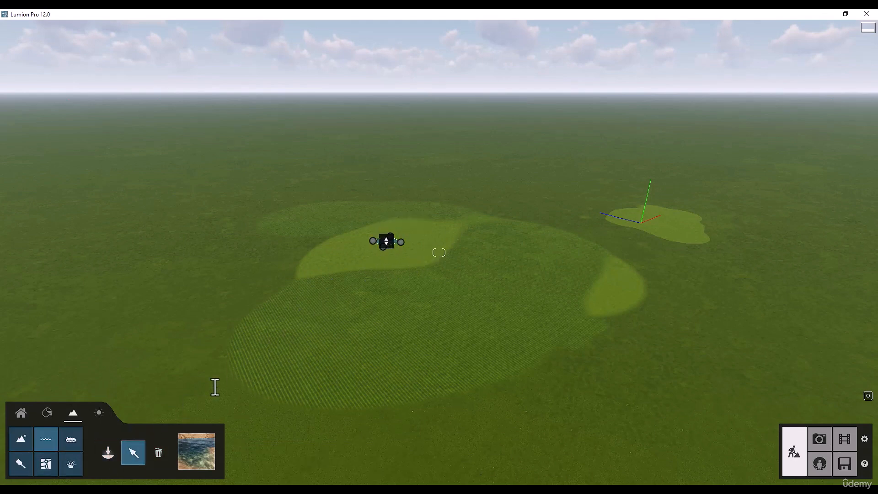
left_click_drag(373, 241, 8, 127)
right_click_drag(297, 202, 220, 181)
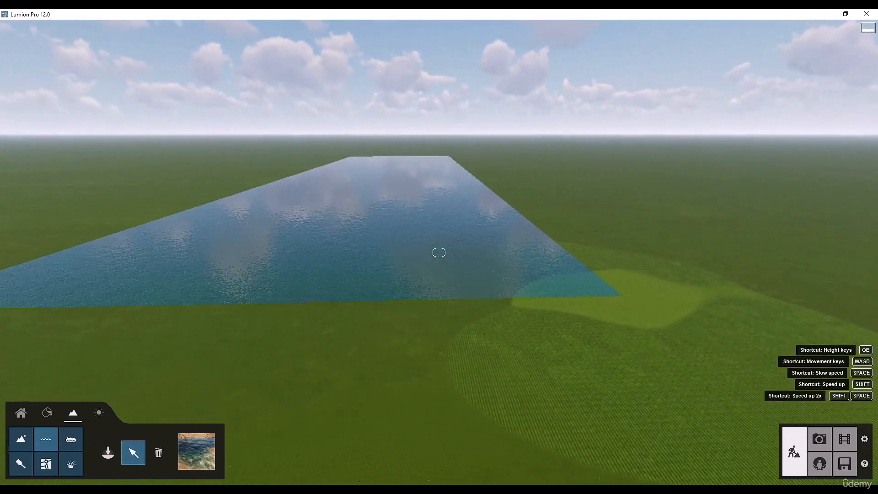
- Delete the placed water surface
left_click(157, 454)
left_click(404, 175)
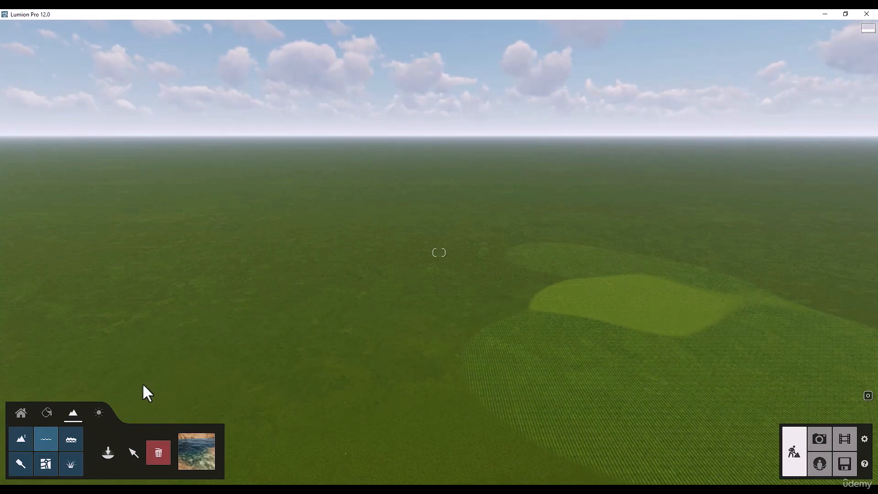
- Turn on the ocean with a bright blue surface color, and adjust its brightness, color preset, wave intensity and height
left_click(74, 437)
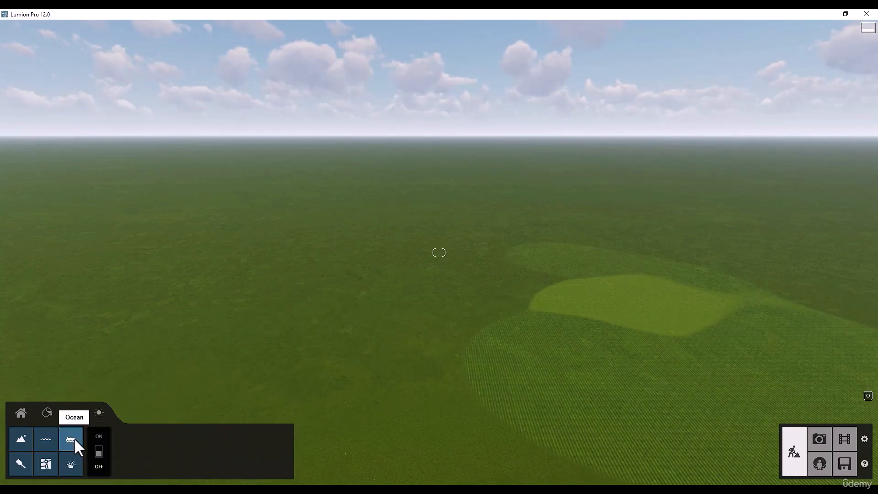
left_click(97, 453)
left_click(280, 440)
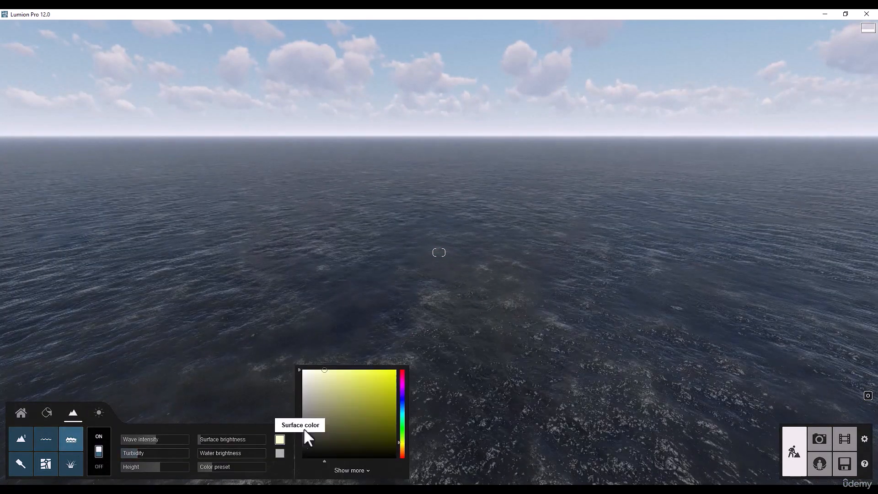
left_click_drag(402, 368, 402, 410)
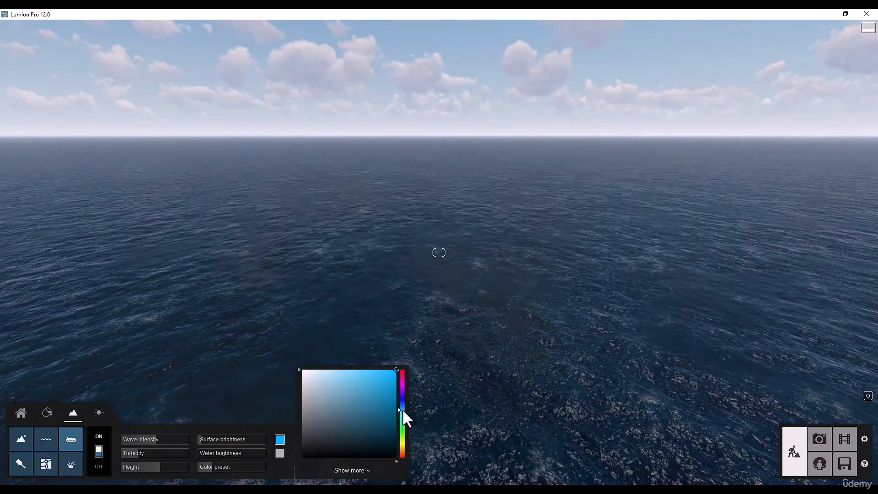
left_click_drag(265, 438, 208, 469)
mouse_move(154, 440)
left_mouse_down()
mouse_move(141, 438)
mouse_move(189, 438)
mouse_move(142, 453)
mouse_move(185, 453)
mouse_move(111, 452)
mouse_move(167, 456)
mouse_move(154, 464)
mouse_move(165, 464)
left_mouse_up()
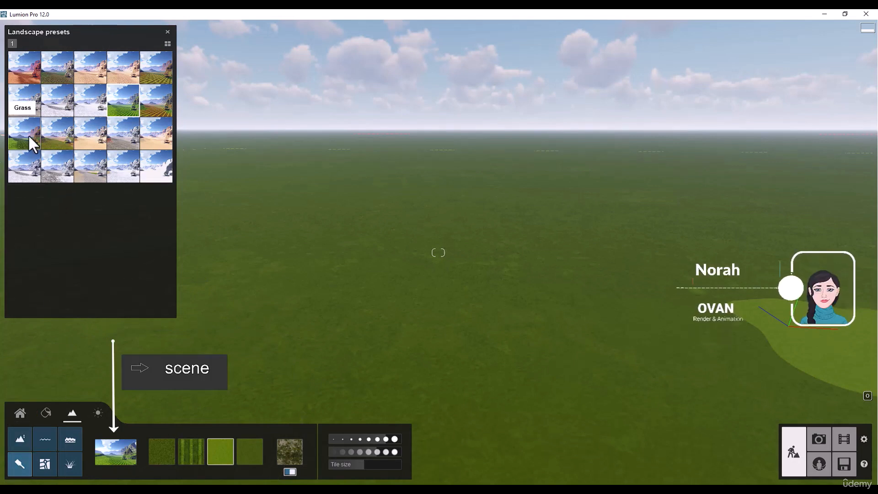
- Apply the Europe snow landscape preset, and replace it with the sandy desert preset at the end of the third row
left_click(60, 108)
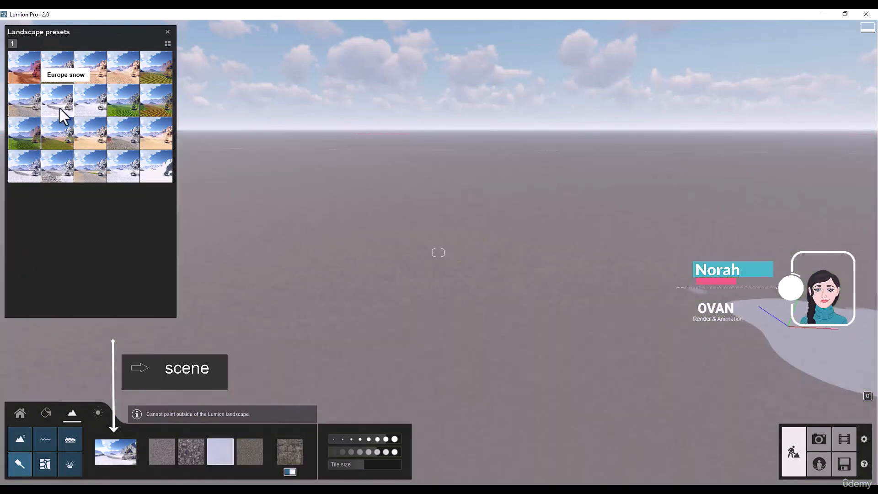
left_click(146, 138)
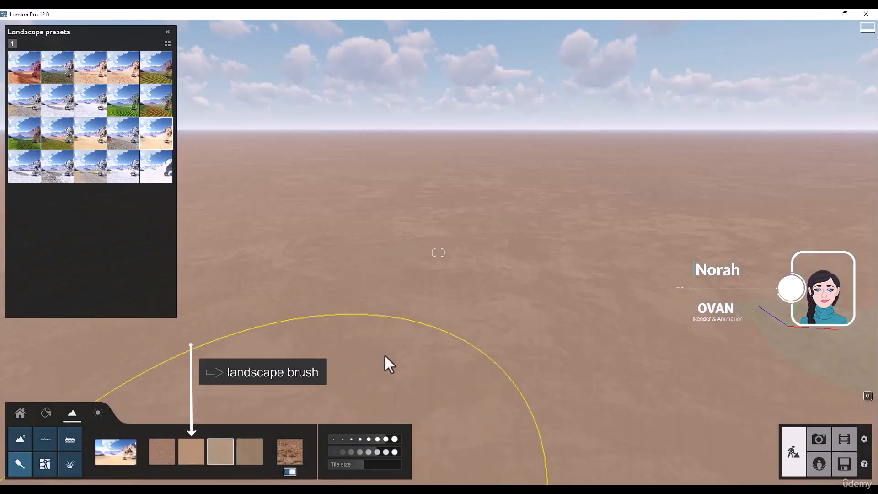
- Paint a patch of the third ground texture on the desert, and cover much of it with the second slot's light sand texture
left_click_drag(491, 228, 488, 252)
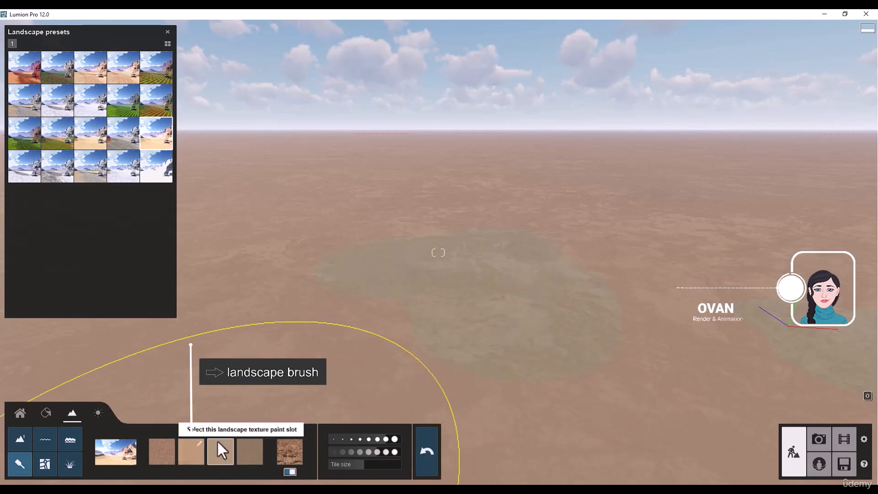
left_click(191, 452)
mouse_move(355, 276)
left_mouse_down()
mouse_move(314, 300)
mouse_move(509, 299)
mouse_move(514, 236)
mouse_move(419, 220)
left_mouse_up()
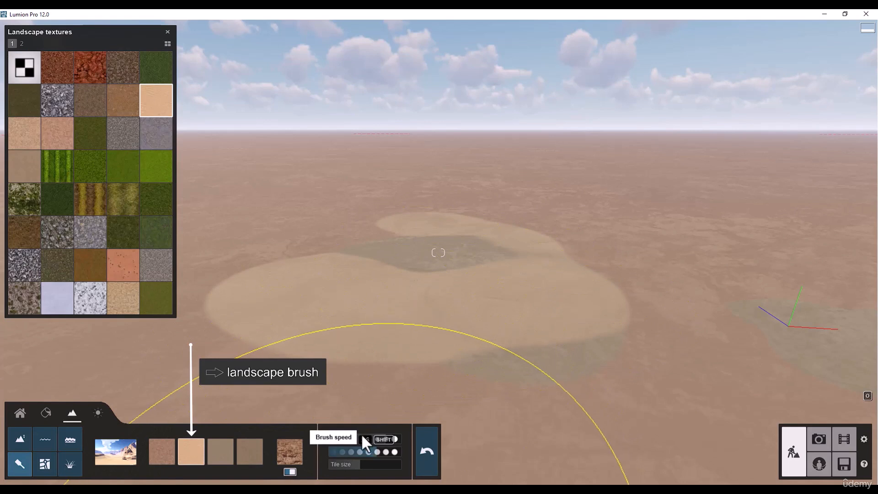
- Reduce the paint brush size, extend the sand patch's near edge, and change the second slot's texture to green grass
left_click(349, 437)
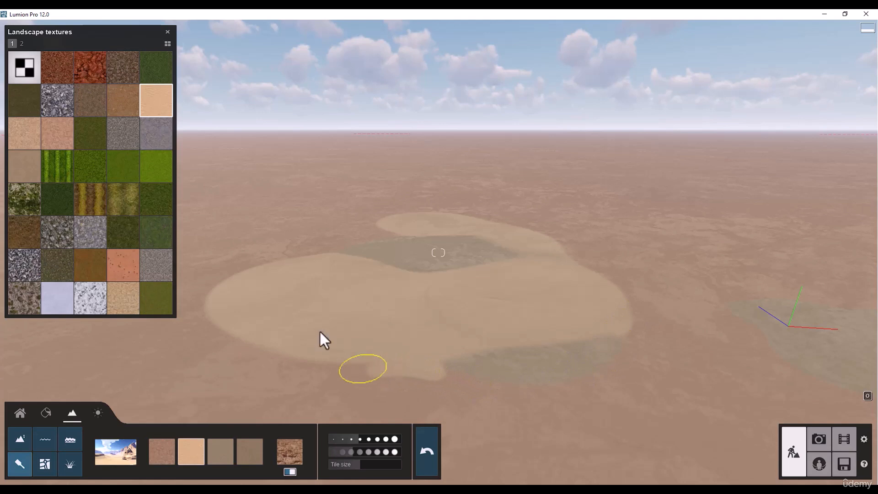
left_click(84, 174)
key("w")
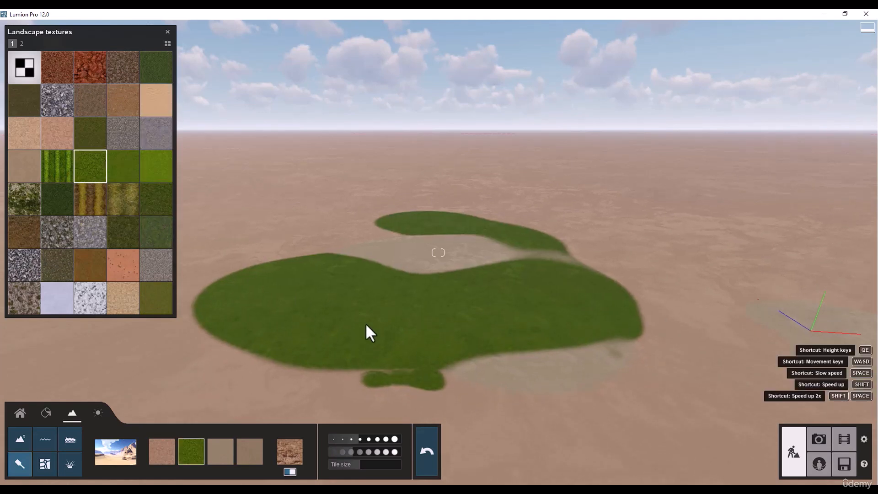
right_click_drag(366, 322, 342, 309)
key("w")
key("a")
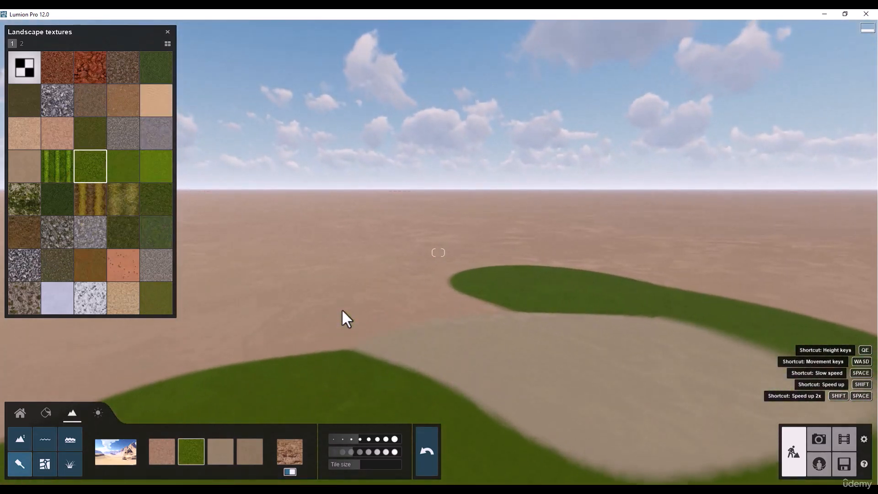
- Open the OpenStreetMap tool and switch the map on
left_click(45, 464)
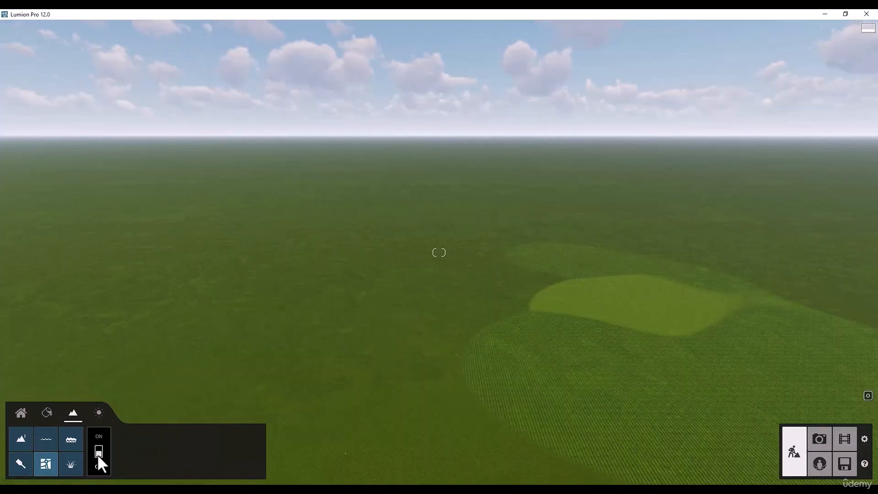
left_click(98, 452)
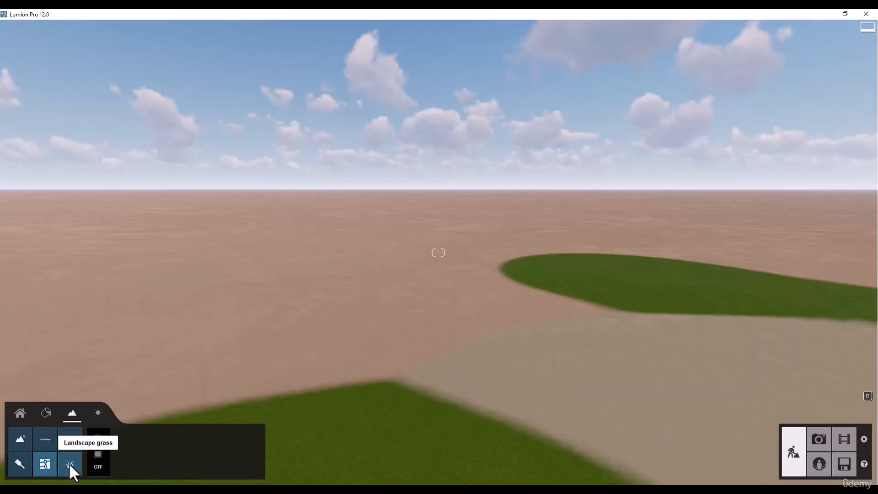
- Turn on the landscape grass, and switch it off and on again to compare the desert ground up close
left_click(69, 463)
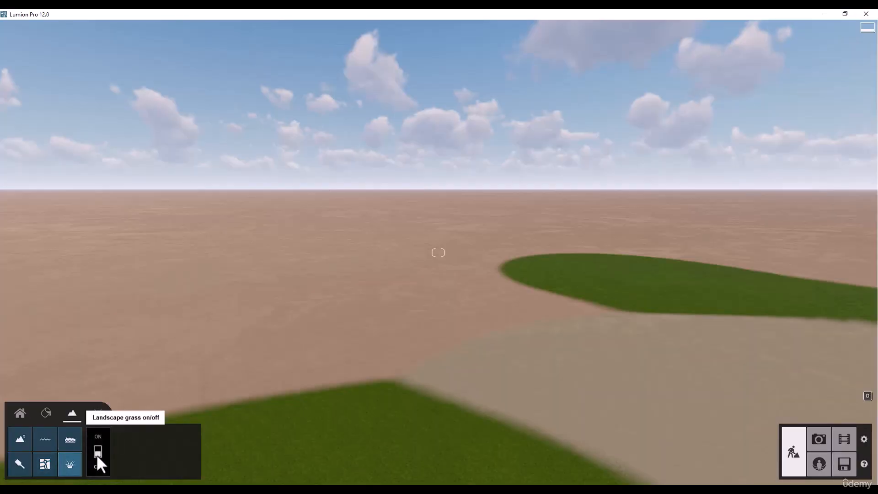
left_click(97, 452)
key("w")
key("e")
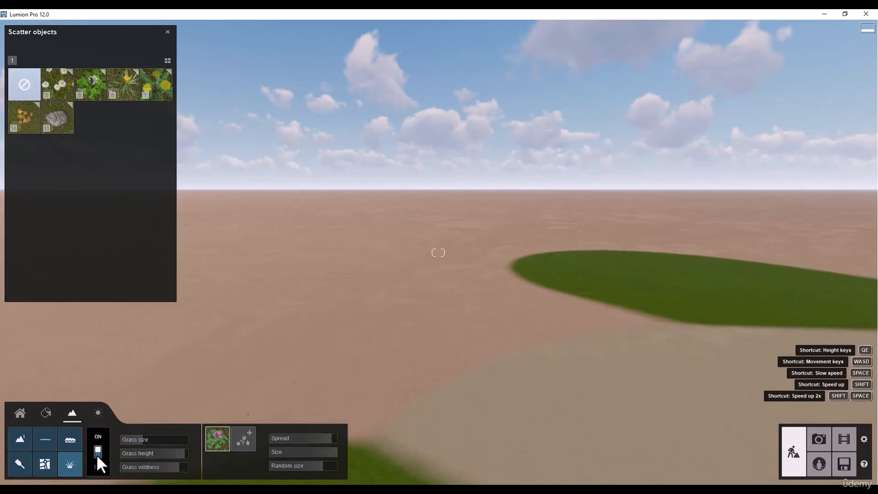
key("q")
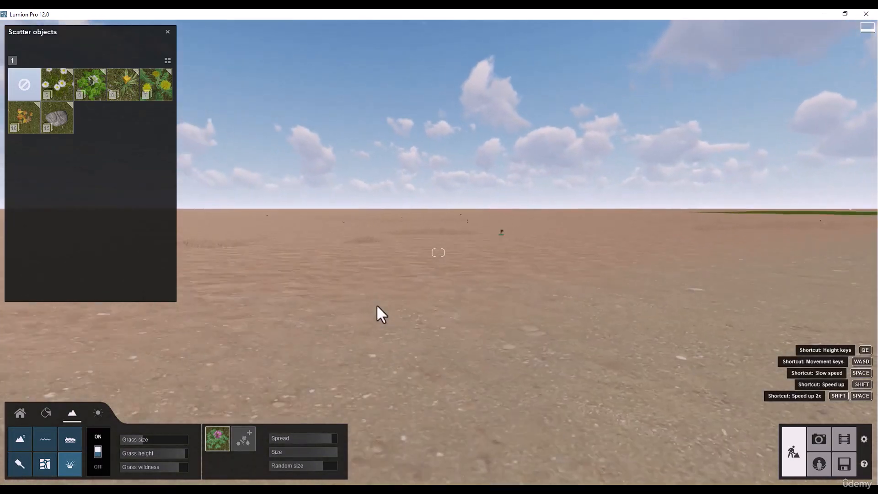
key("w")
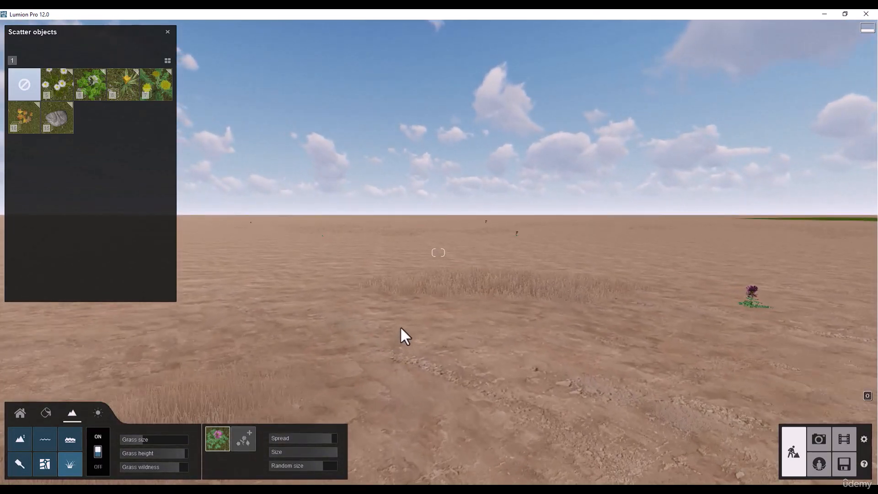
left_click(97, 452)
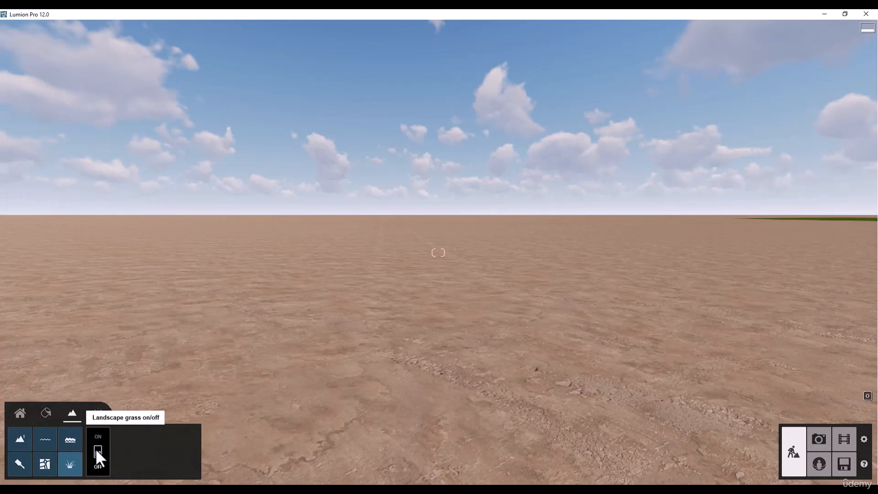
left_click(97, 452)
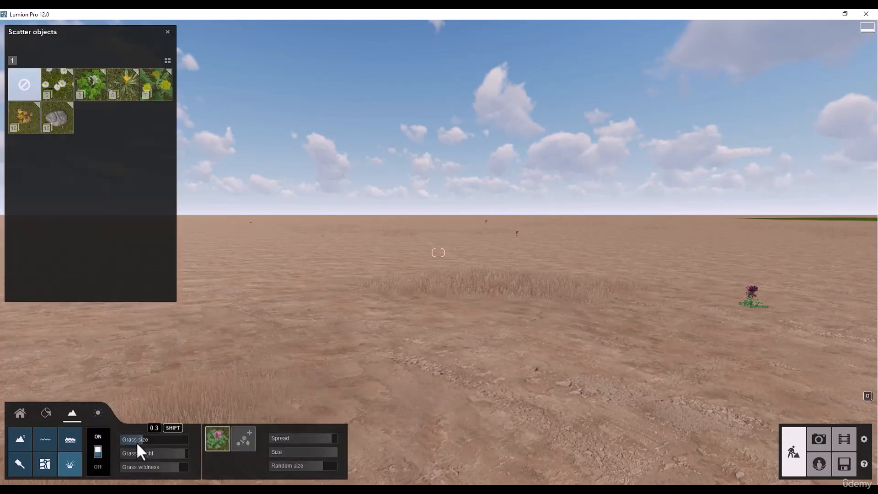
- Raise the grass size to its maximum, lower the grass height slightly and set the grass wildness to 1.7
left_click_drag(152, 441, 167, 469)
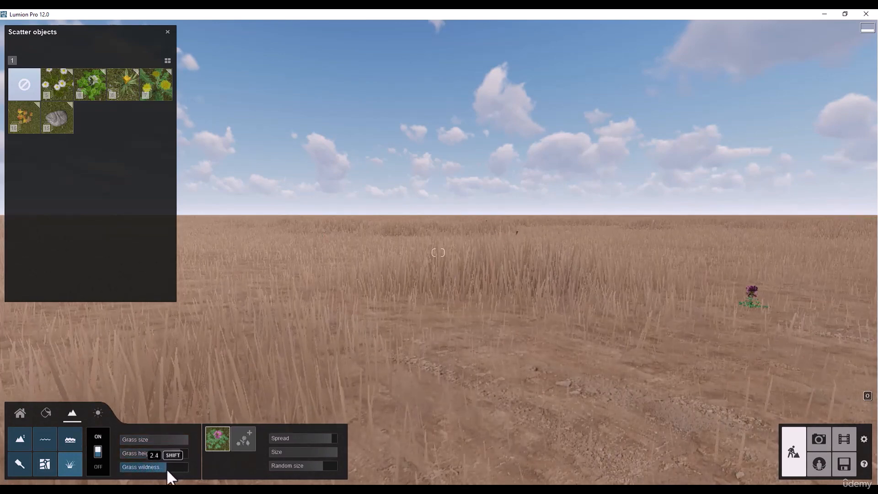
scroll(405, 292, "down", 5)
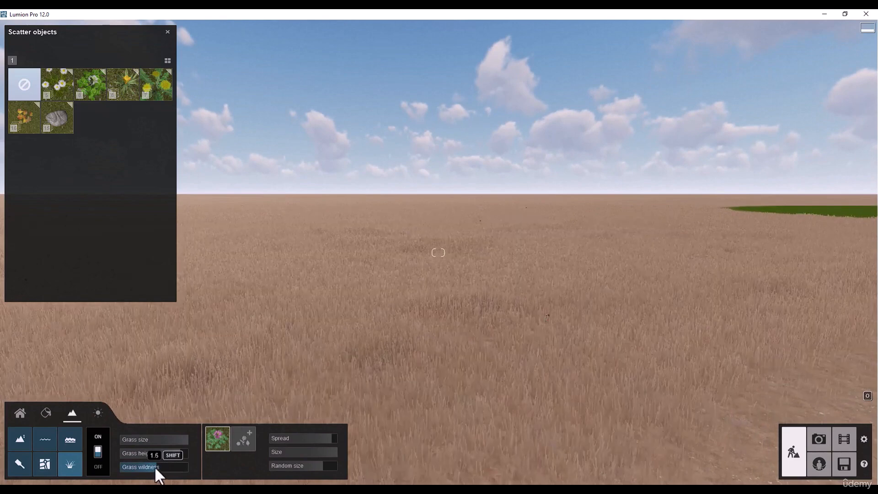
left_click_drag(154, 466, 158, 468)
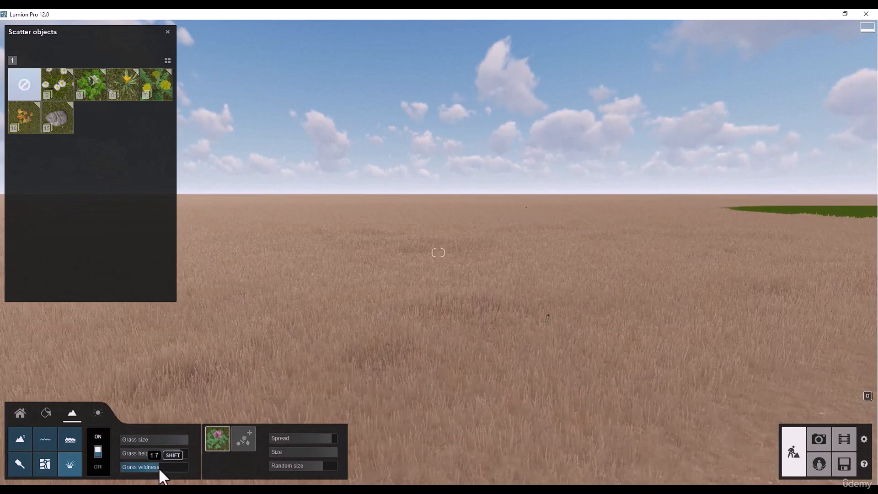
- Add the first Chamomile variant as a scatter object, with high spread, large size and almost no random size
left_click(241, 438)
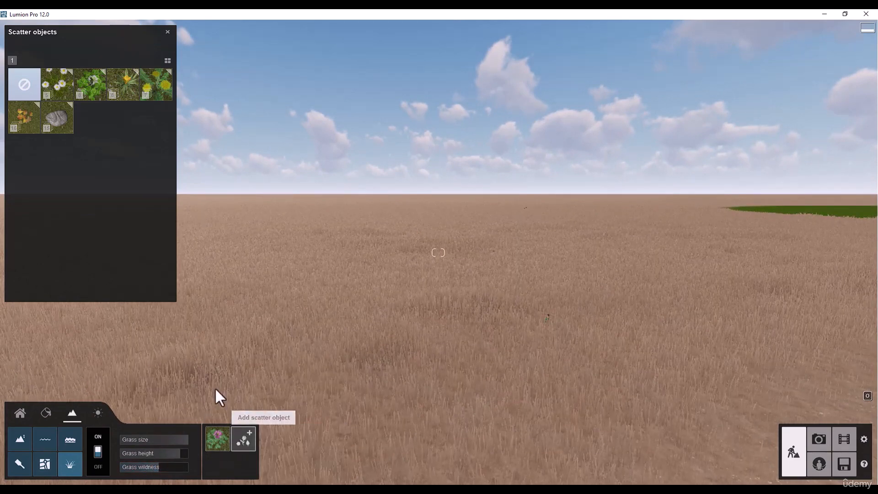
left_click(60, 84)
left_click(58, 82)
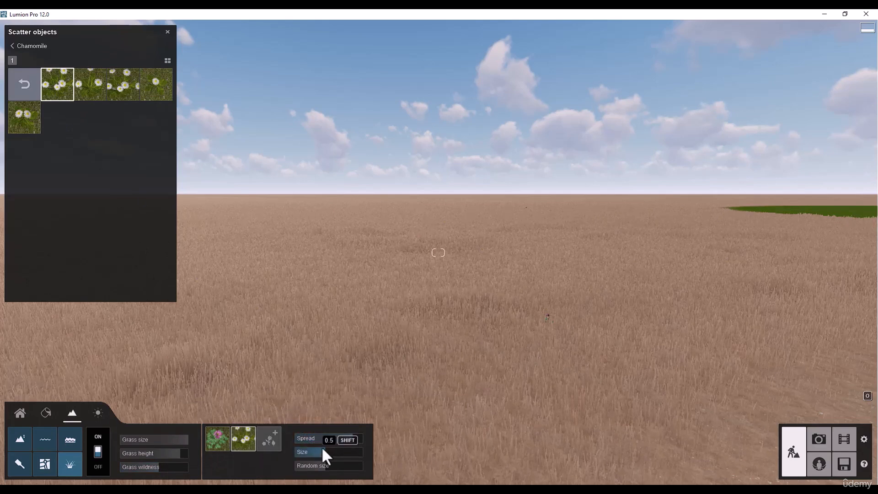
left_click_drag(350, 451, 302, 468)
key("w")
right_click_drag(519, 315, 525, 365)
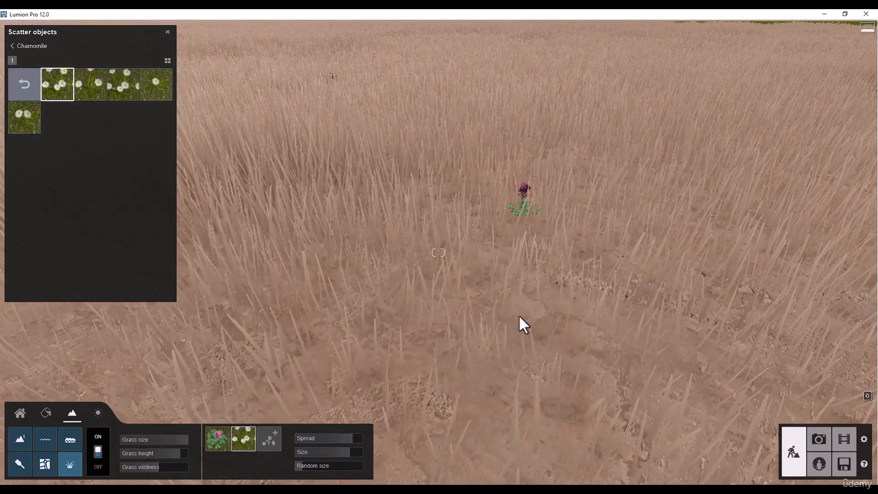
- Add the large grey rock, fourth in the second row of the Stone collection, as another scatter object
left_click(268, 440)
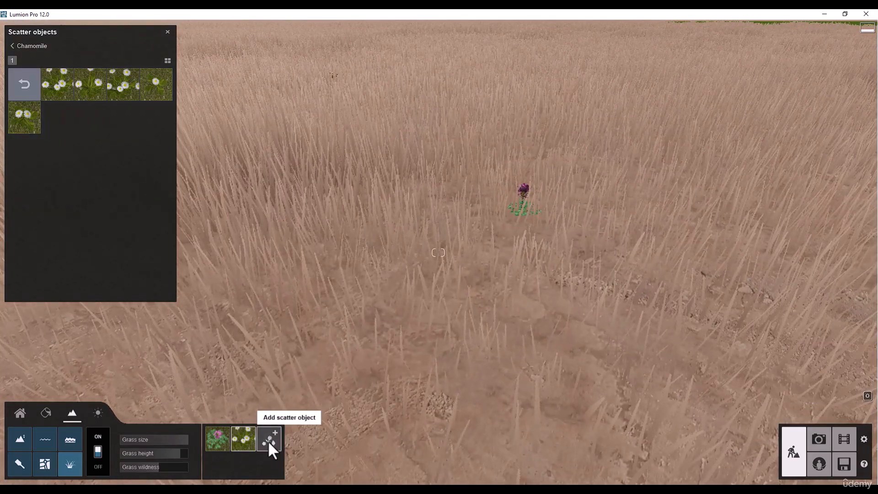
left_click(33, 85)
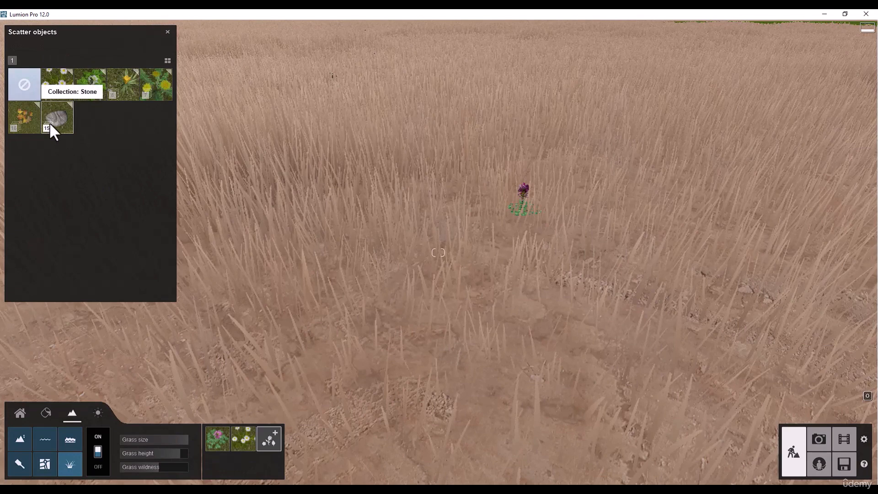
left_click(51, 121)
left_click(136, 123)
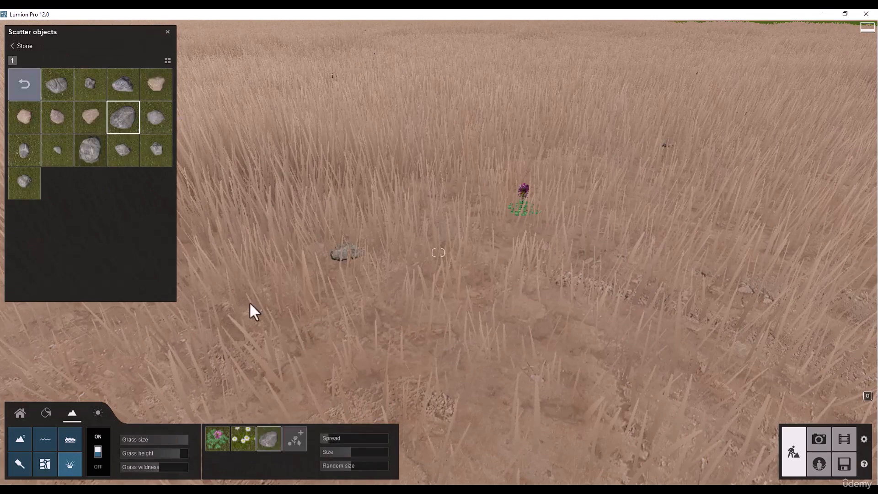